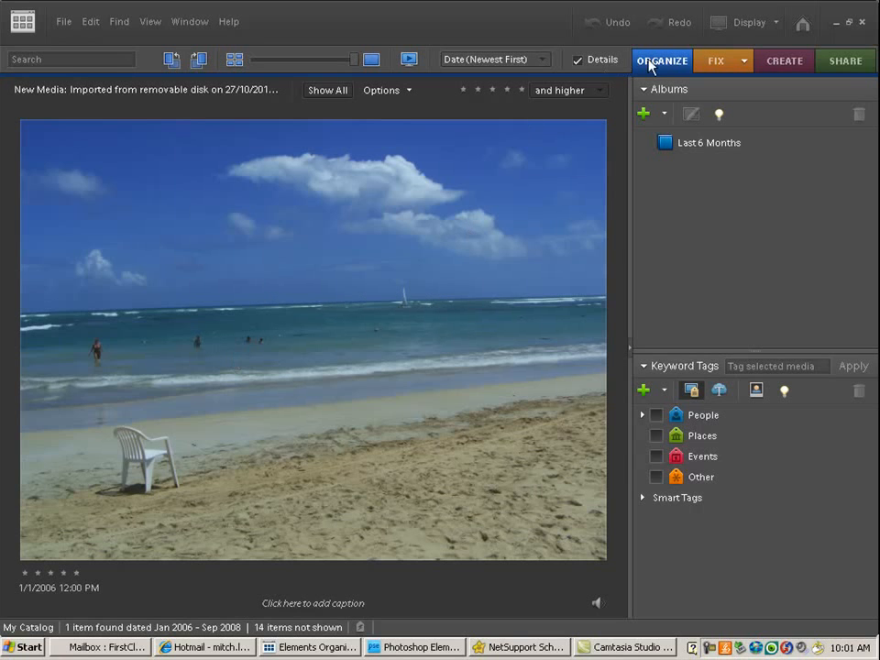
- Open the beach photo in Full Photo Edit and convert its Background into a regular layer named beach
click(745, 66)
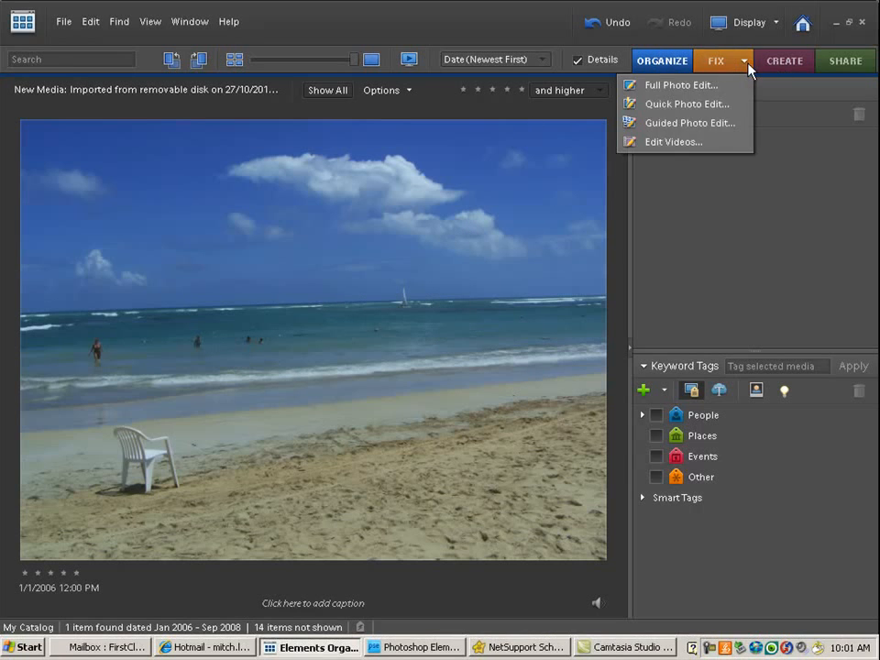
click(681, 94)
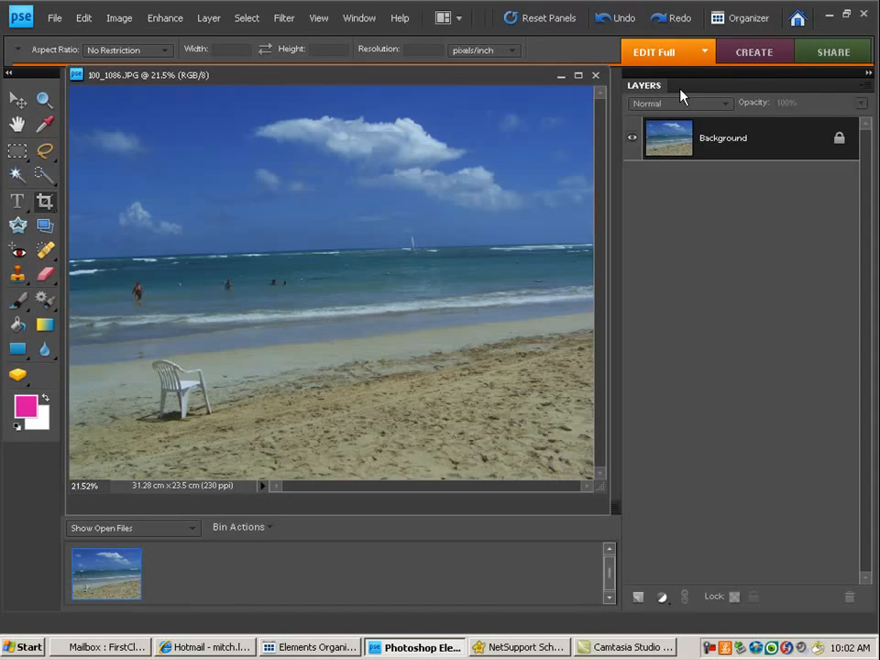
double_click(722, 139)
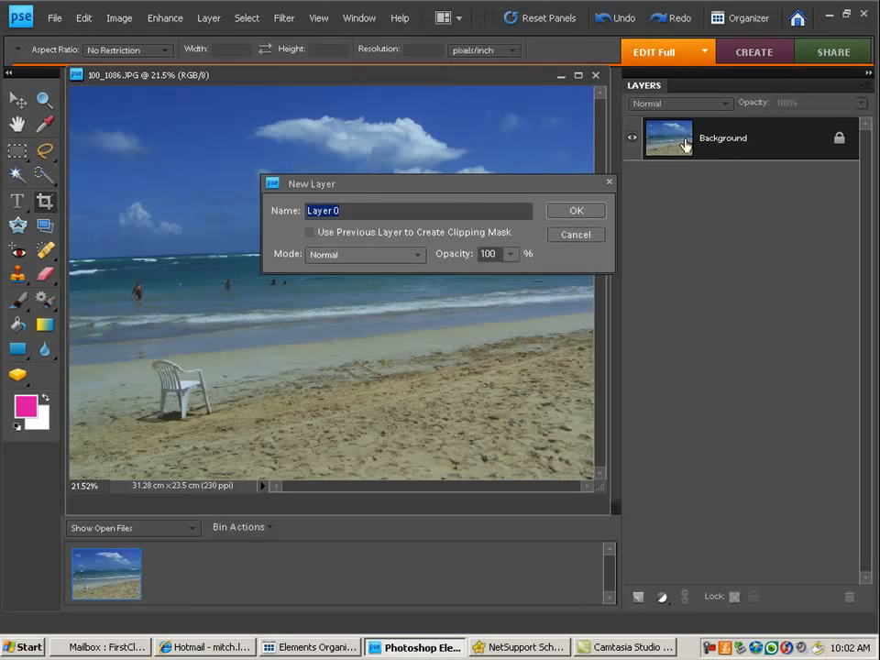
text(beach)
click(578, 214)
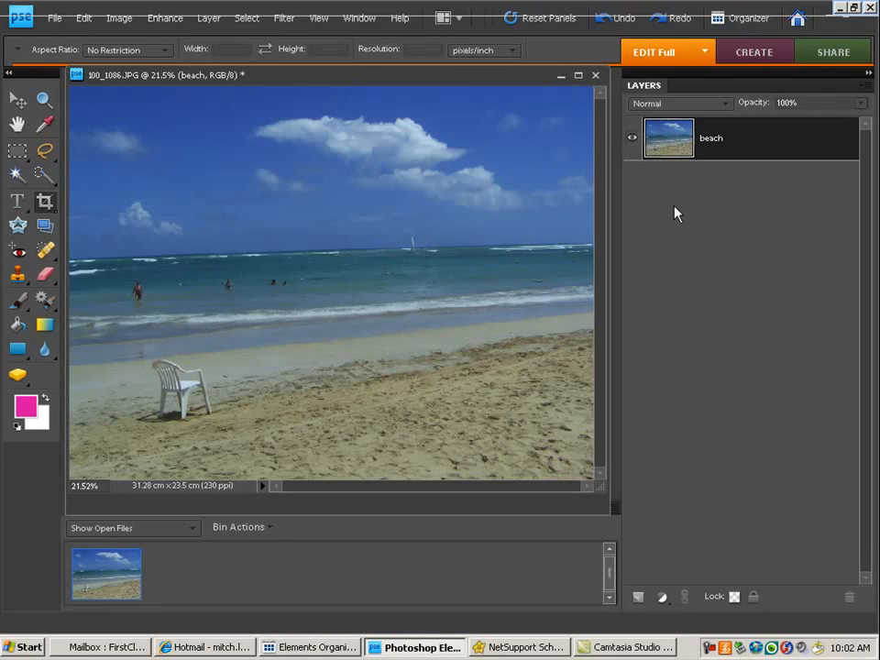
- Add a Solid Color fill layer in very light grey and place it beneath the beach layer
click(639, 598)
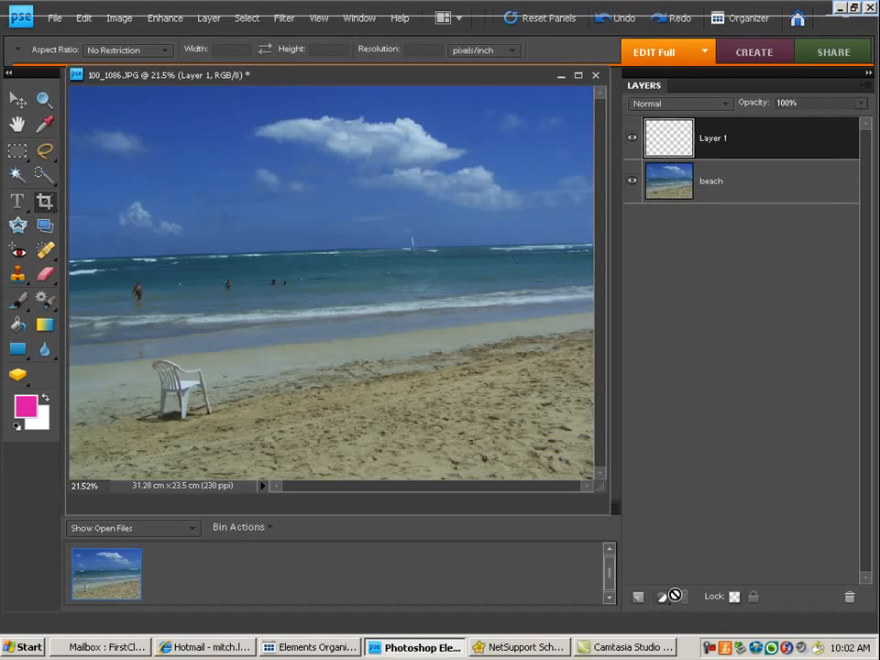
click(667, 603)
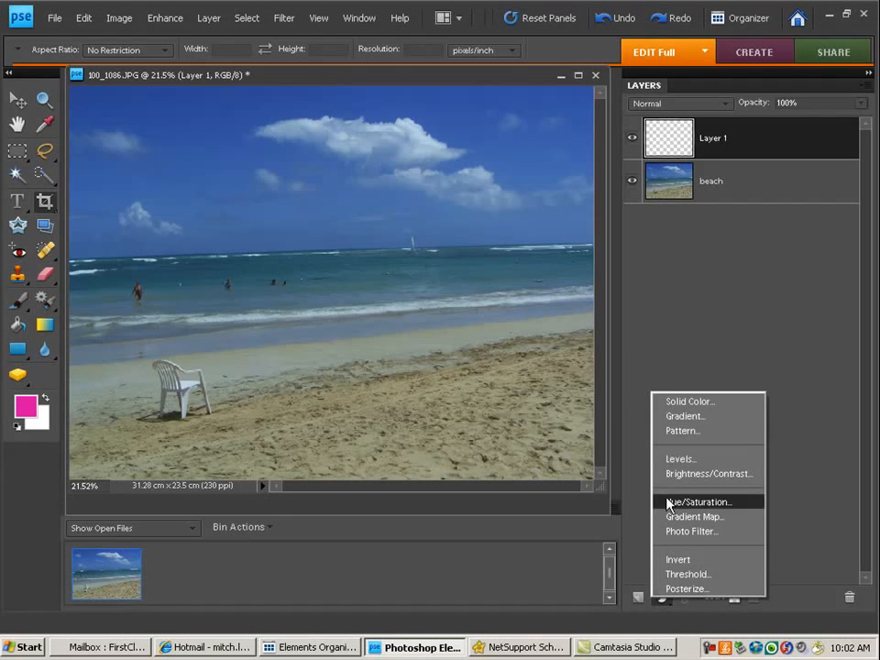
click(680, 406)
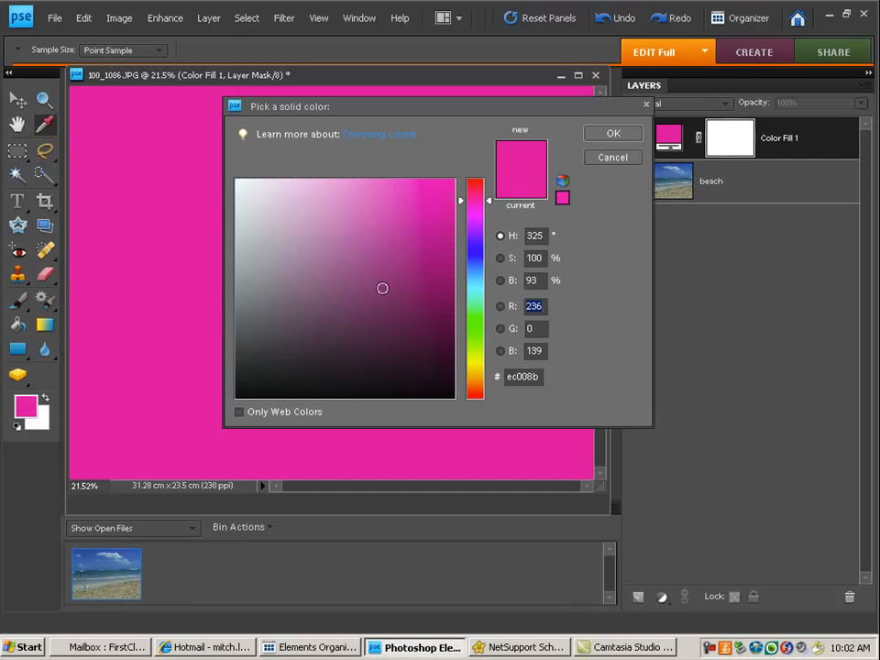
click(250, 189)
click(611, 133)
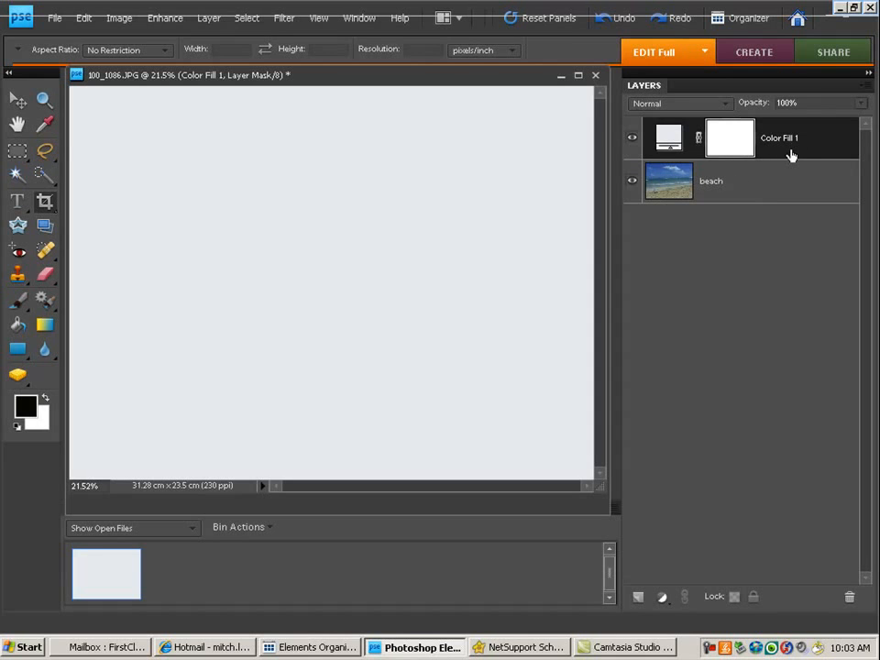
drag(787, 161, 784, 227)
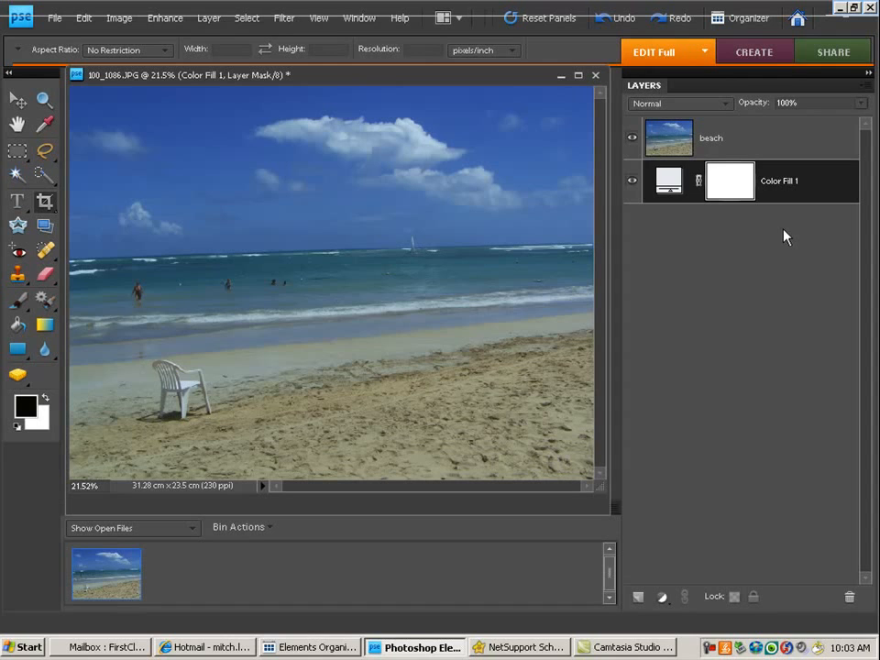
- Hide the beach layer and add the text PUNTA CANA above the colour fill layer
click(631, 142)
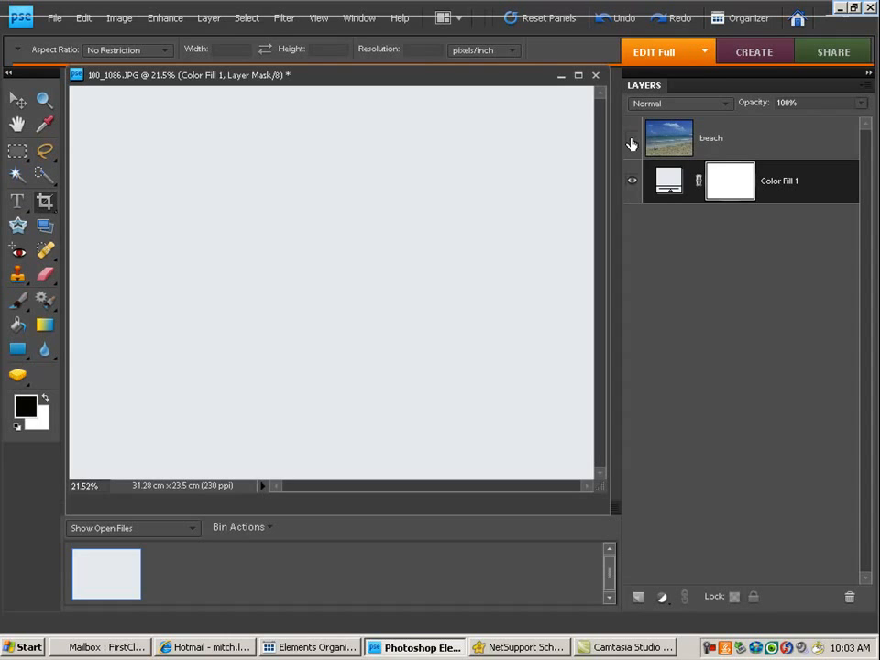
click(18, 201)
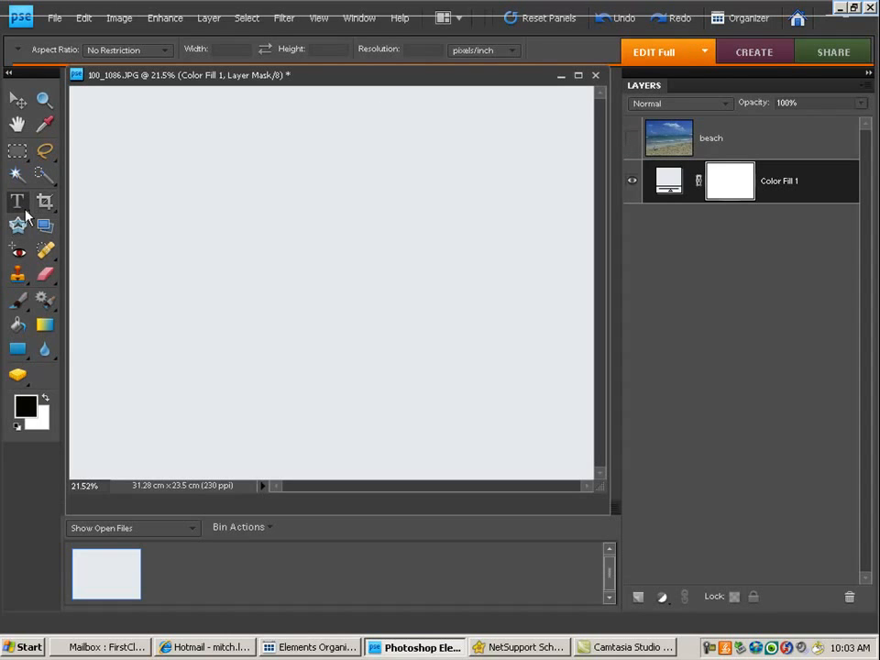
click(153, 160)
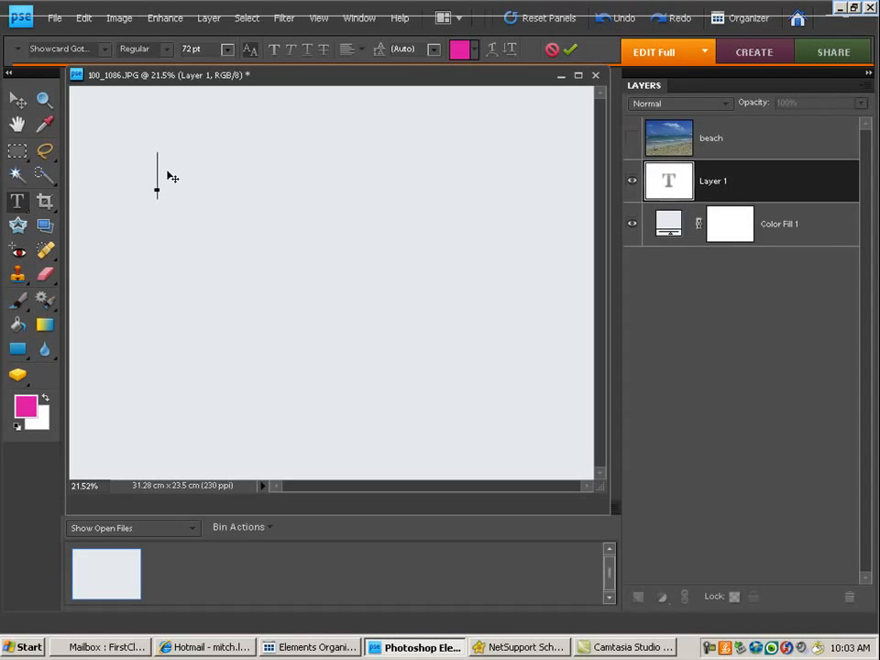
text(P)
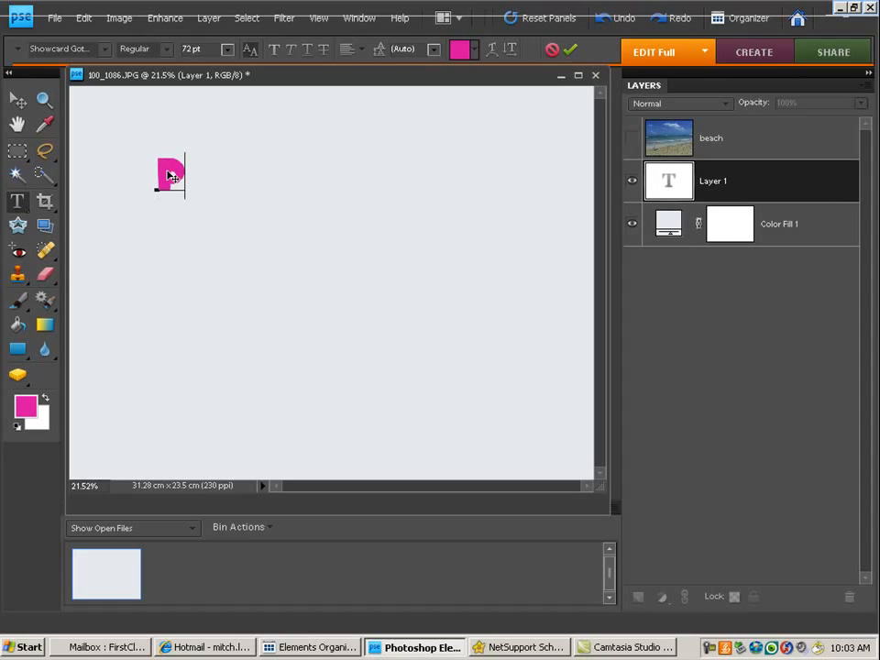
text(UNTA)
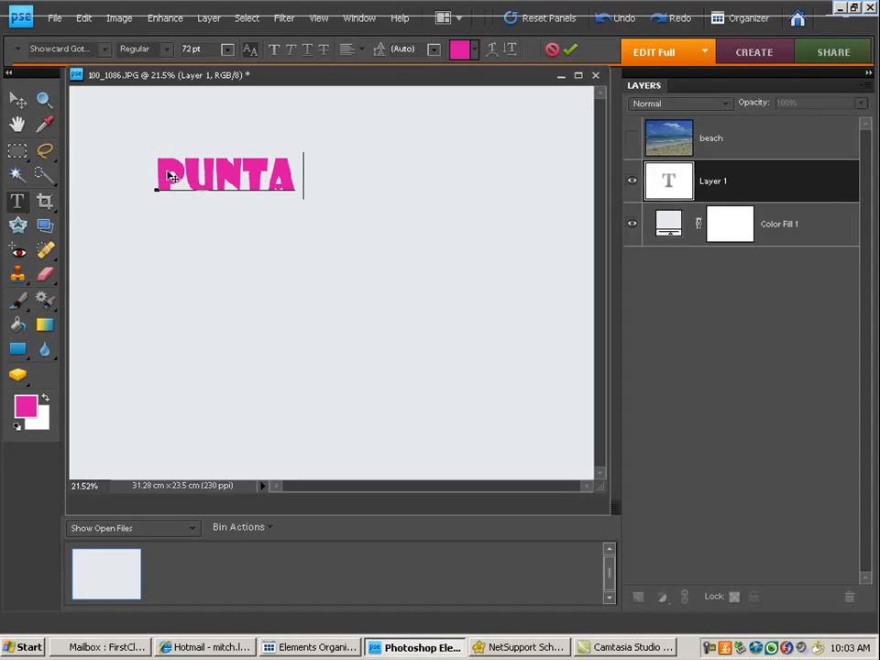
text( CANA)
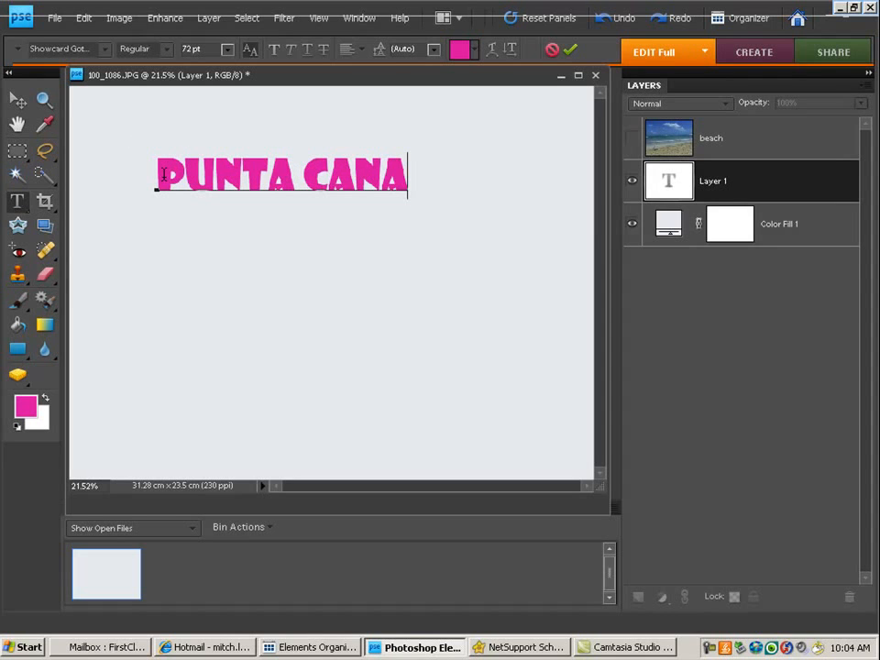
- Transform the PUNTA CANA text to 138.4% width and 230.6% height, with a rotation of -0.5 degrees
click(17, 99)
drag(407, 196, 563, 309)
drag(259, 217, 238, 141)
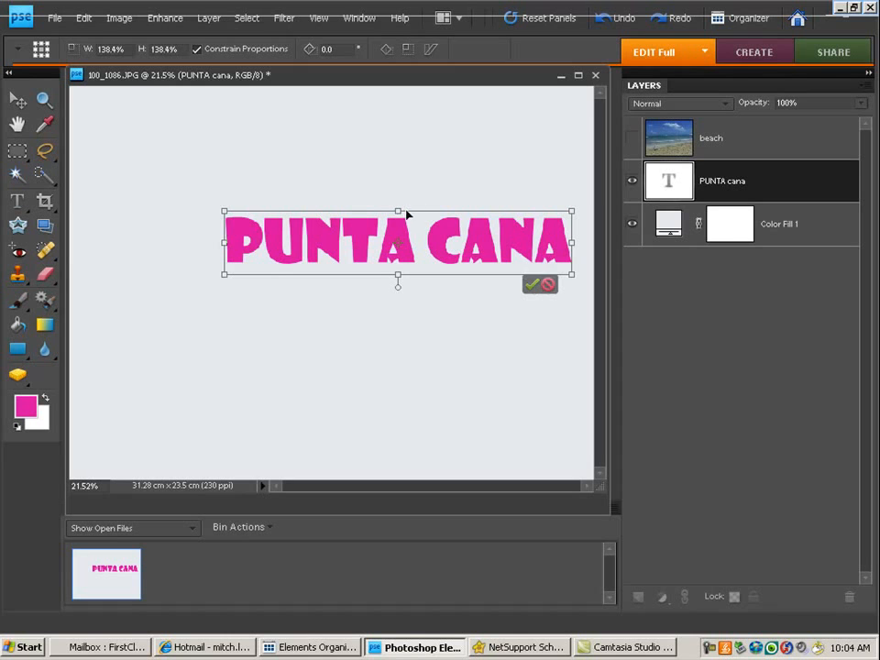
drag(399, 212, 405, 169)
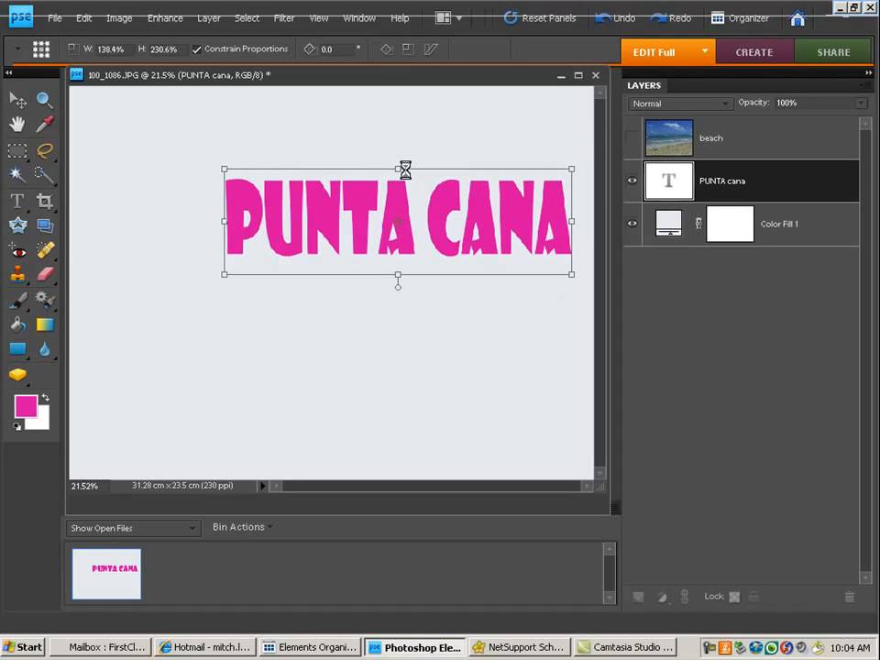
drag(222, 276, 204, 283)
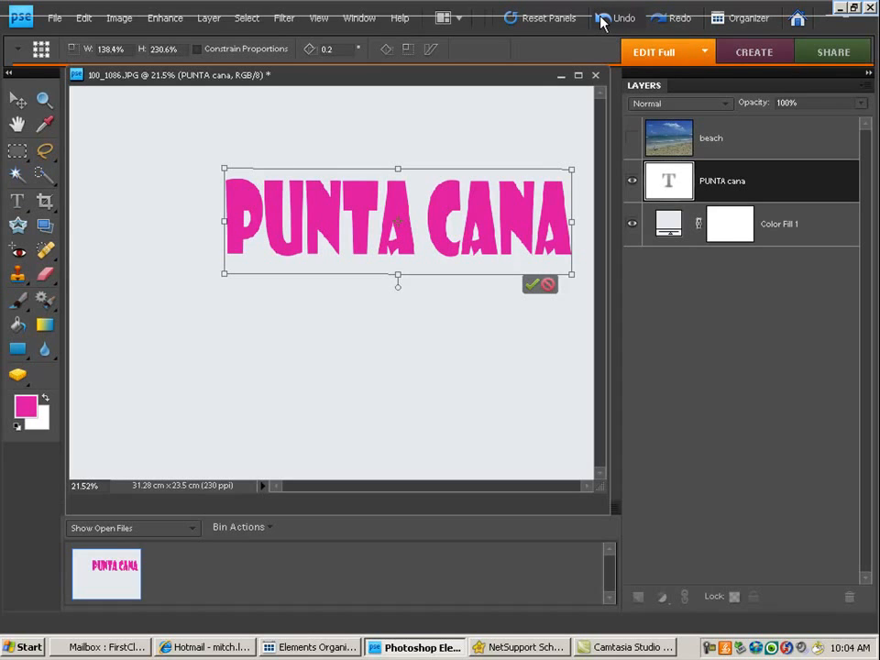
drag(401, 290, 397, 287)
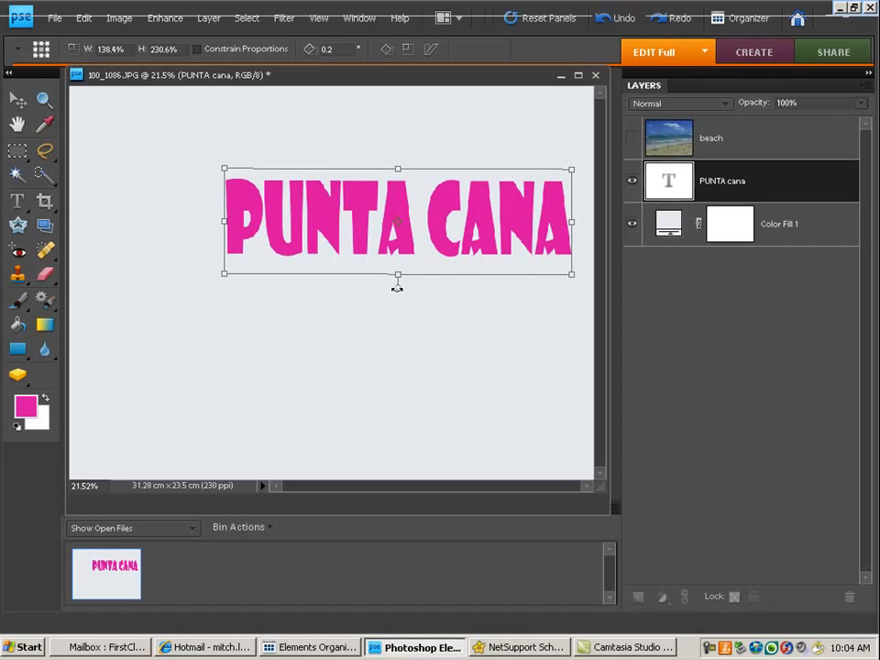
drag(397, 288, 399, 290)
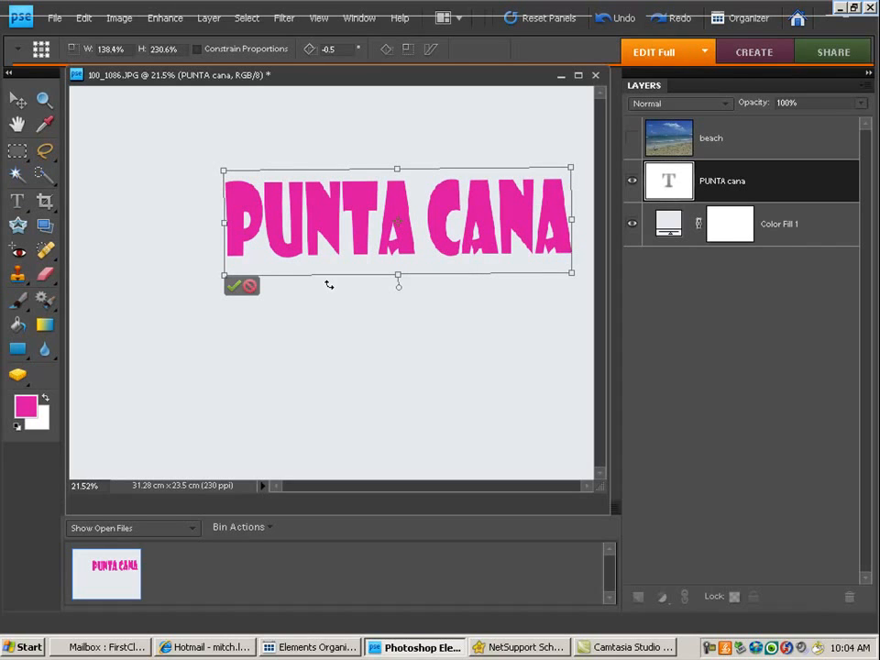
click(230, 287)
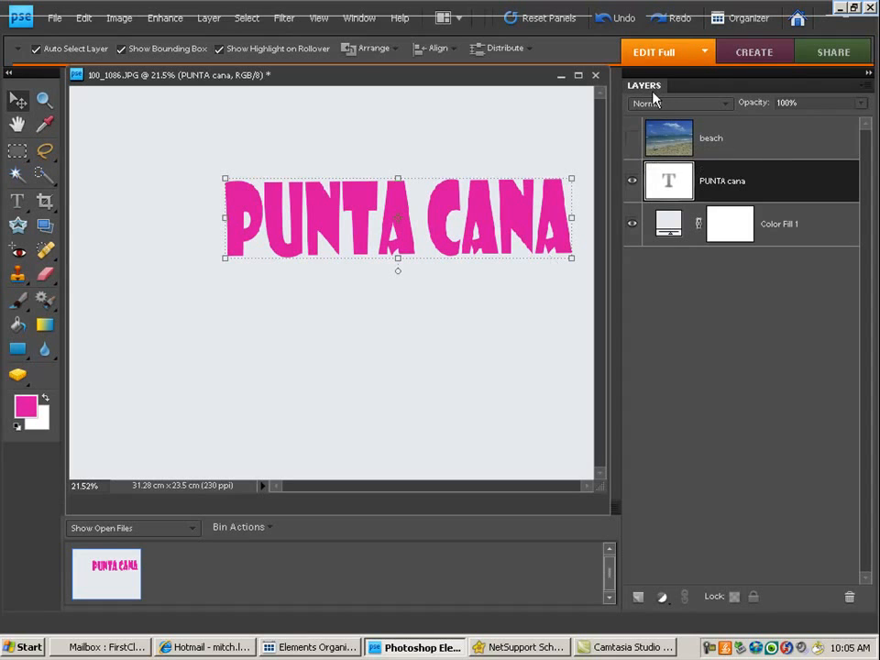
- Reposition the PUNTA CANA text over the photo's water and surf, toggling the beach layer's visibility to check placement and leaving it shown
click(634, 140)
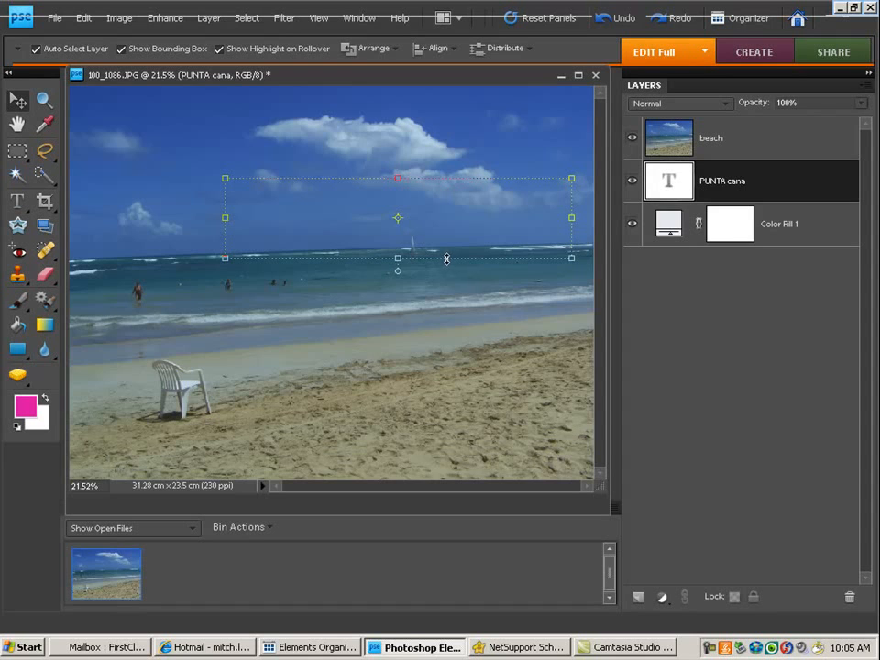
click(632, 137)
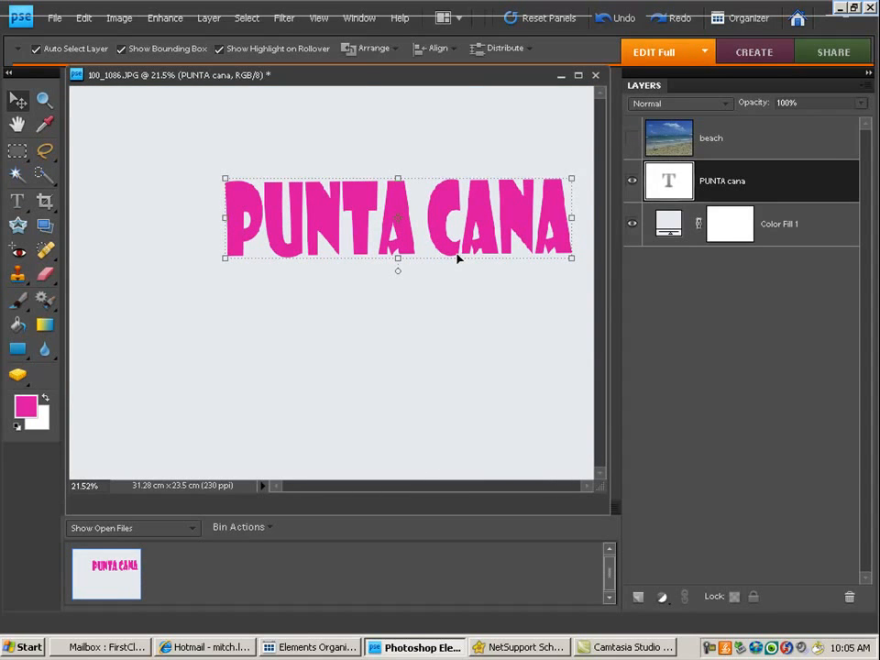
drag(411, 260, 423, 405)
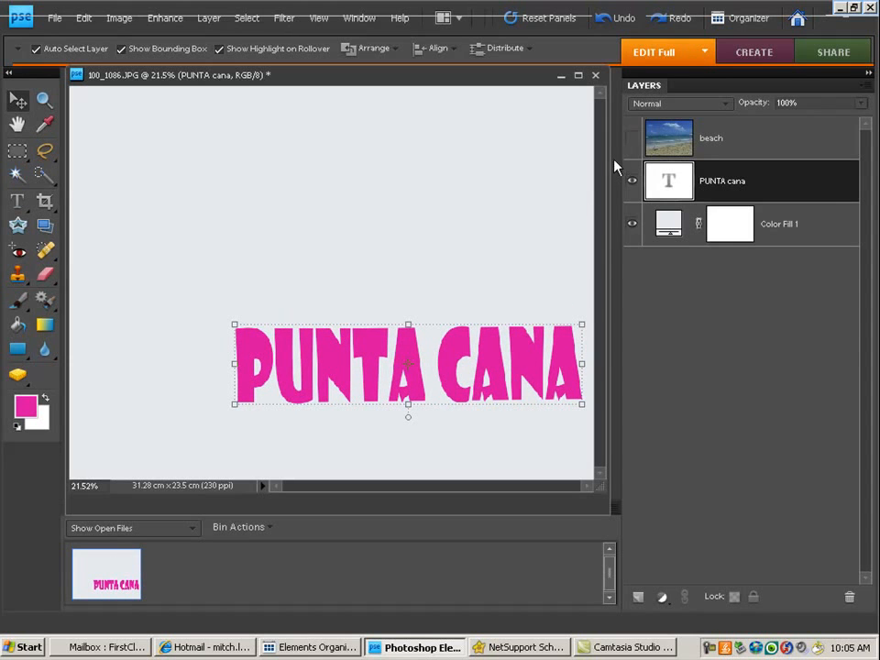
click(631, 138)
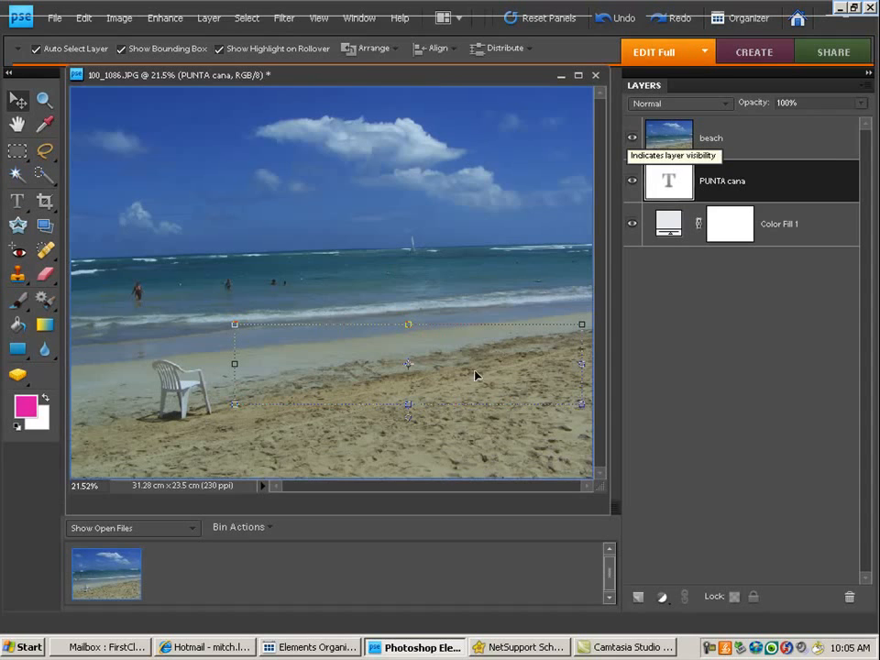
drag(467, 406, 458, 372)
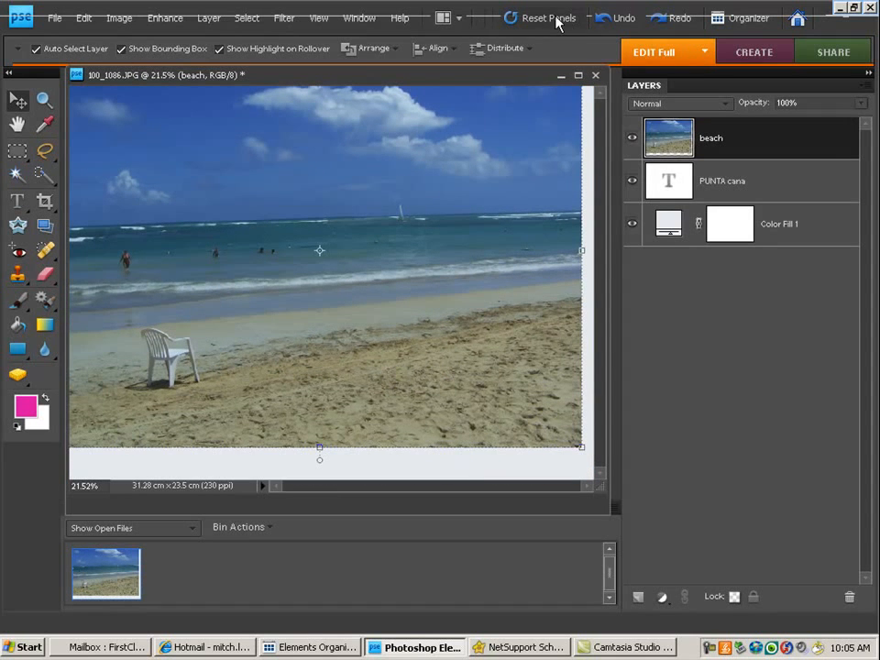
click(611, 20)
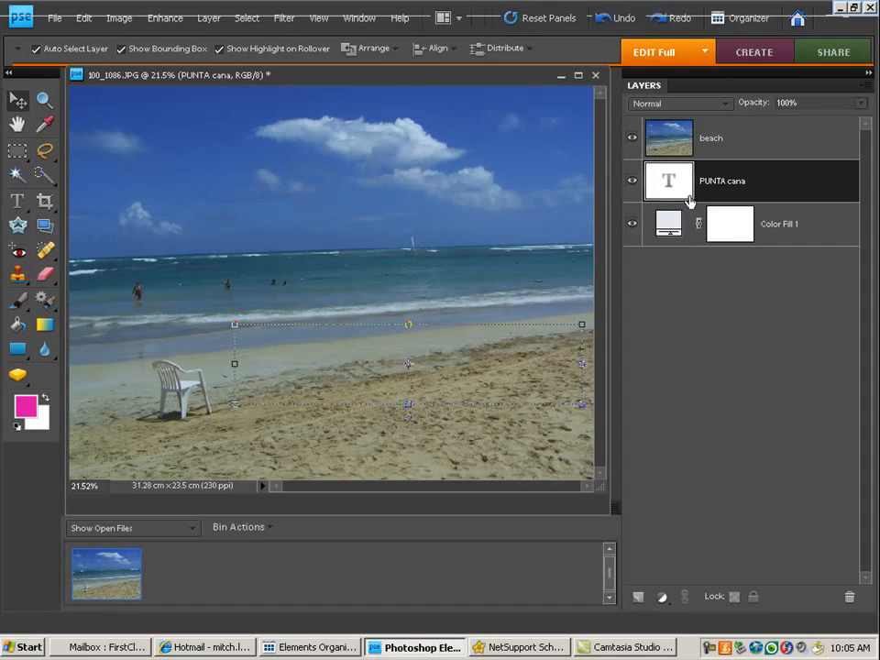
click(632, 138)
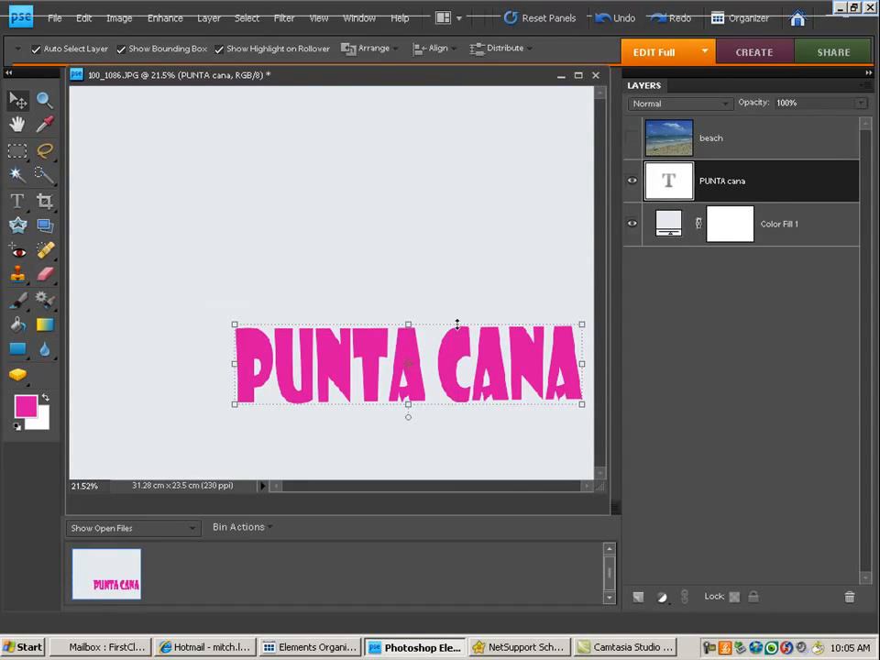
drag(448, 355, 414, 283)
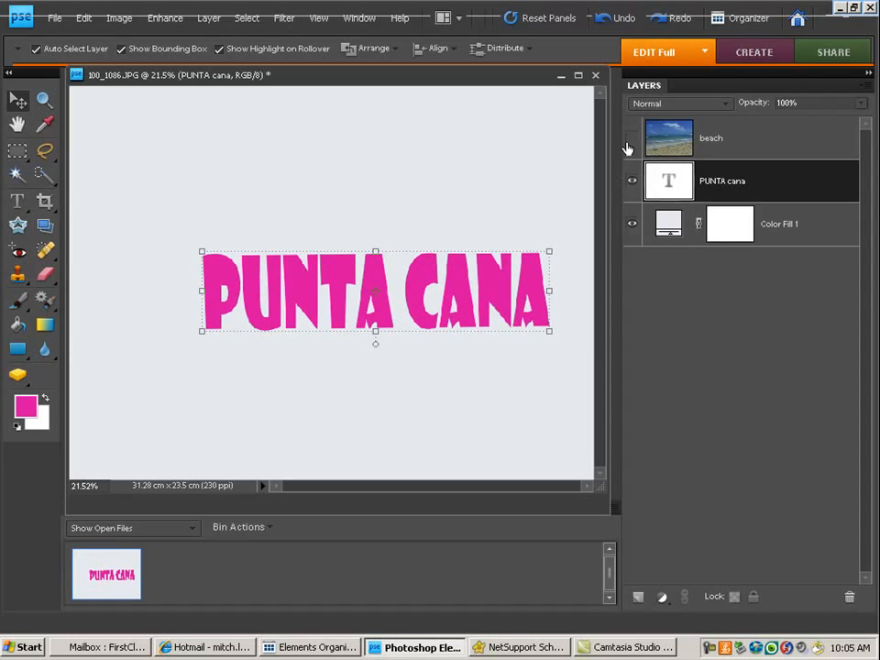
click(631, 140)
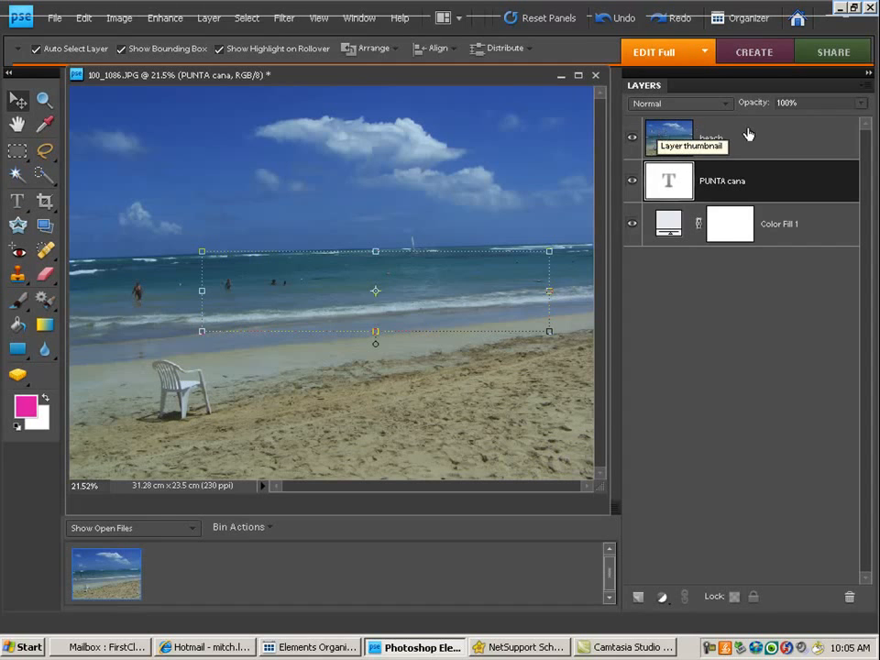
- Clip the beach layer to the PUNTA CANA text layer and crop the image tightly around the lettering
click(770, 145)
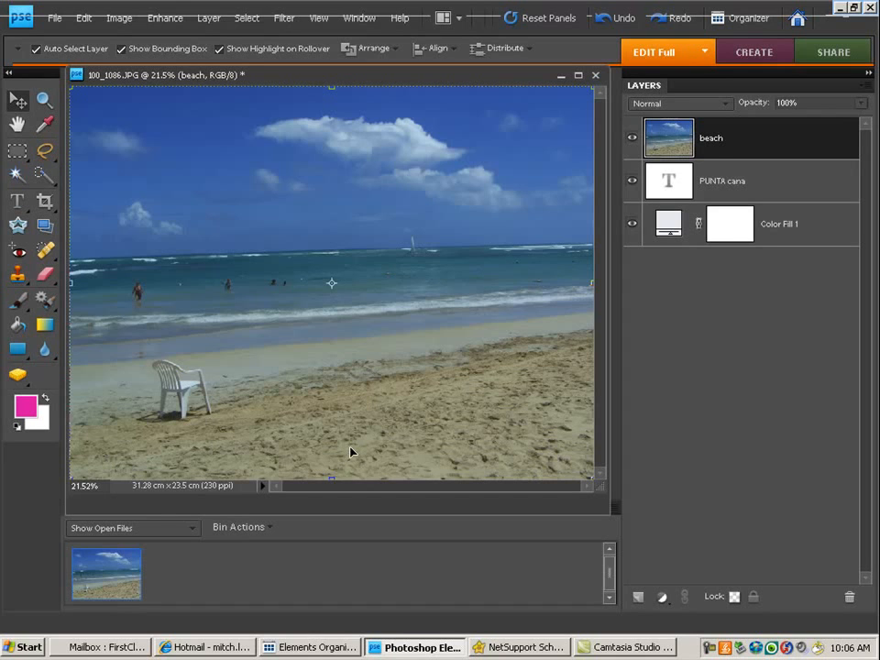
key(ctrl+g)
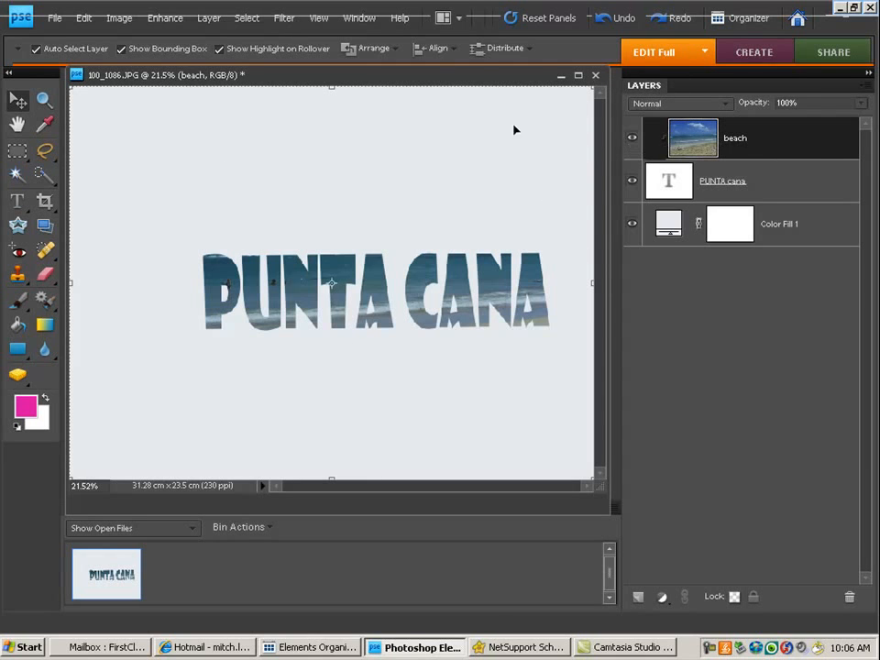
click(44, 200)
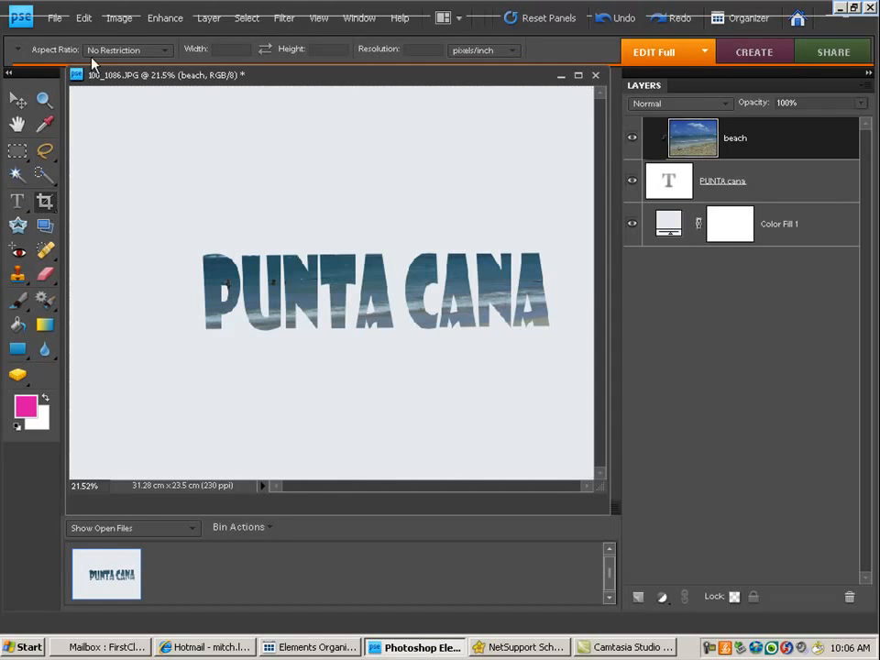
drag(201, 250, 549, 332)
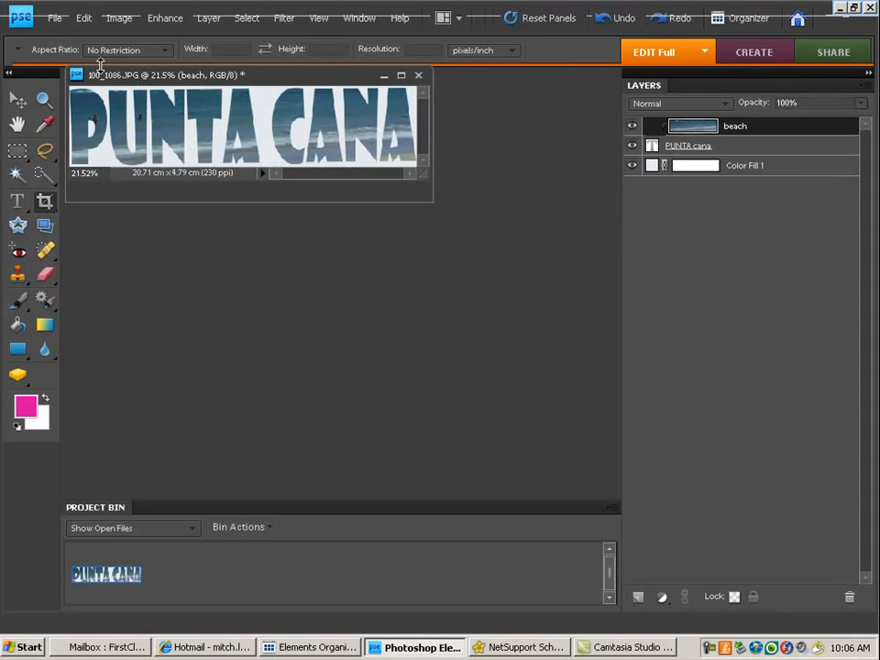
- Open the Save As dialog for the cropped PUNTA CANA image
click(53, 17)
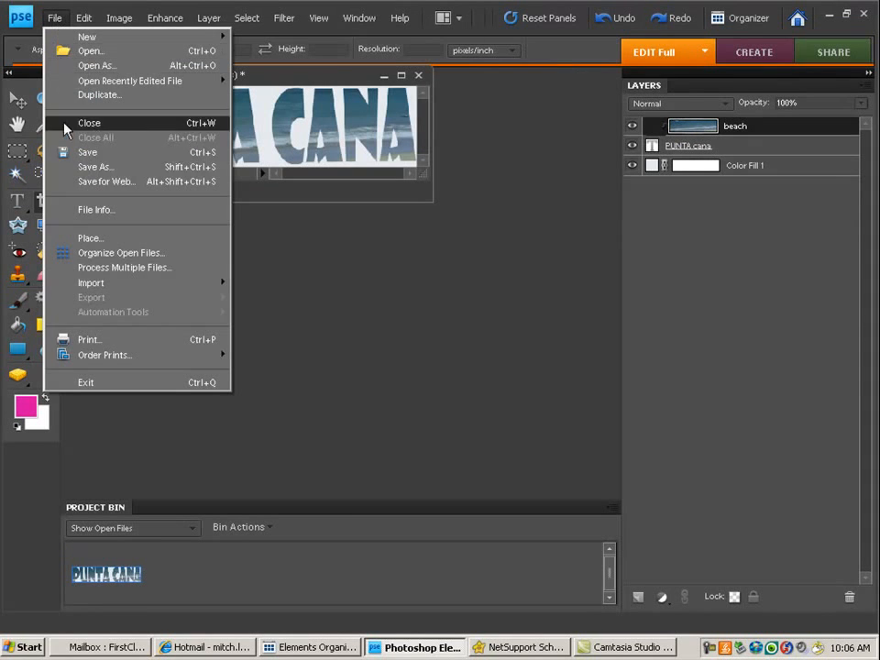
click(111, 169)
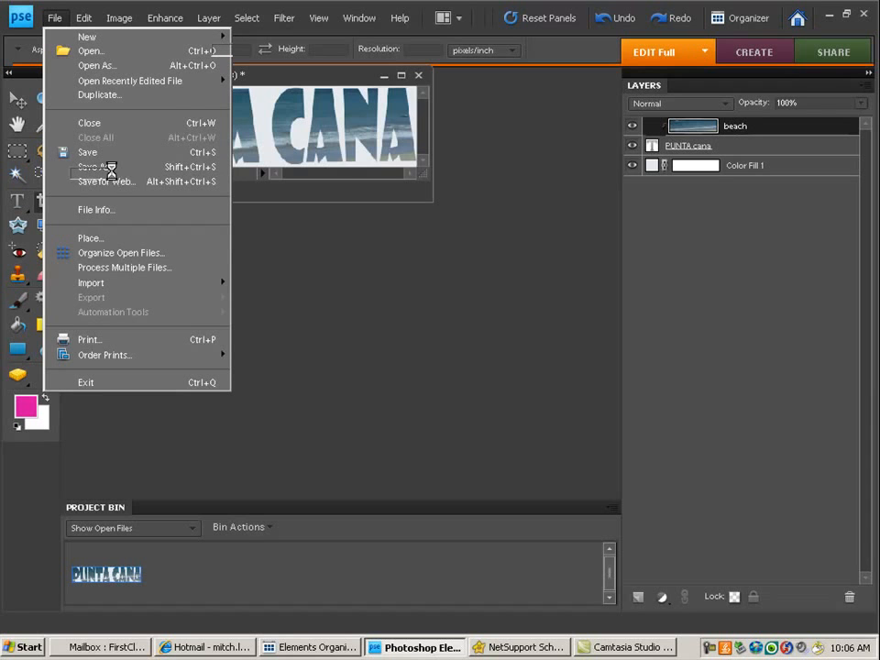